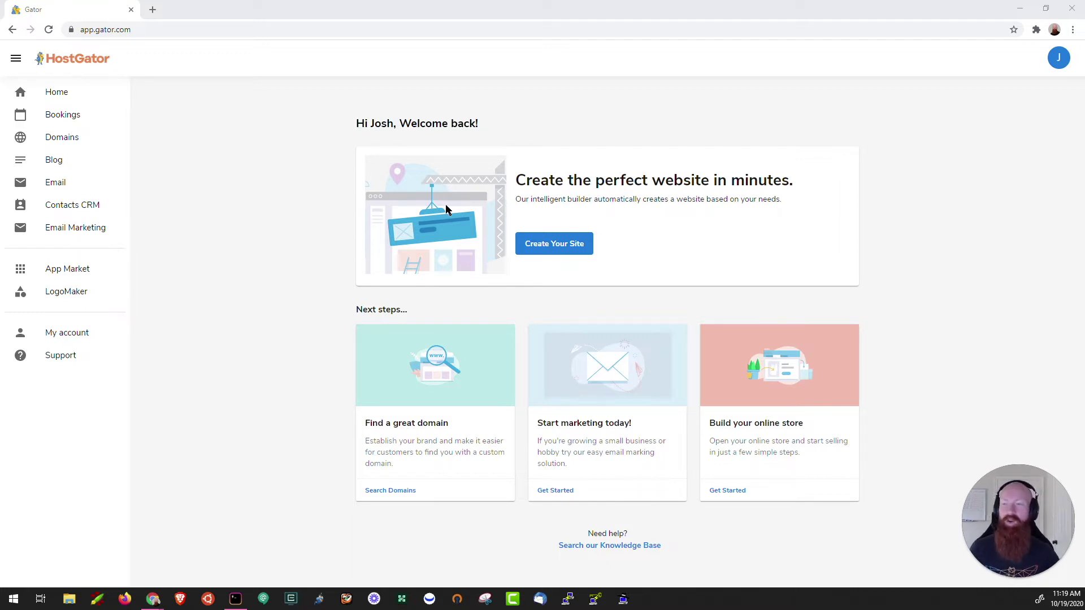
Go to the Your logos page with the Surf Gator logo, then start a new logo
click(67, 294)
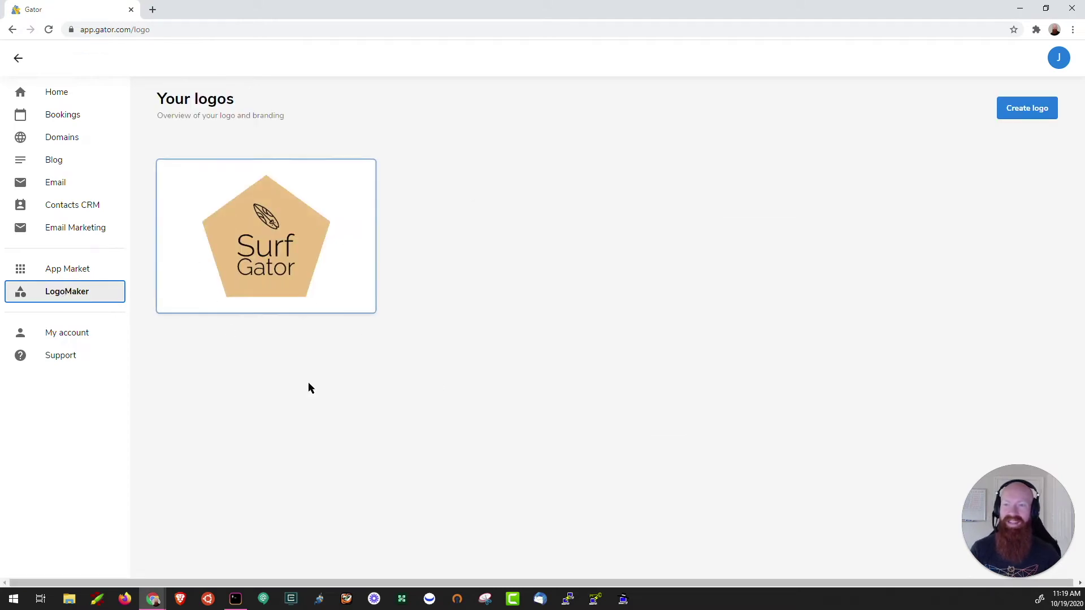
mouse_move(382, 287)
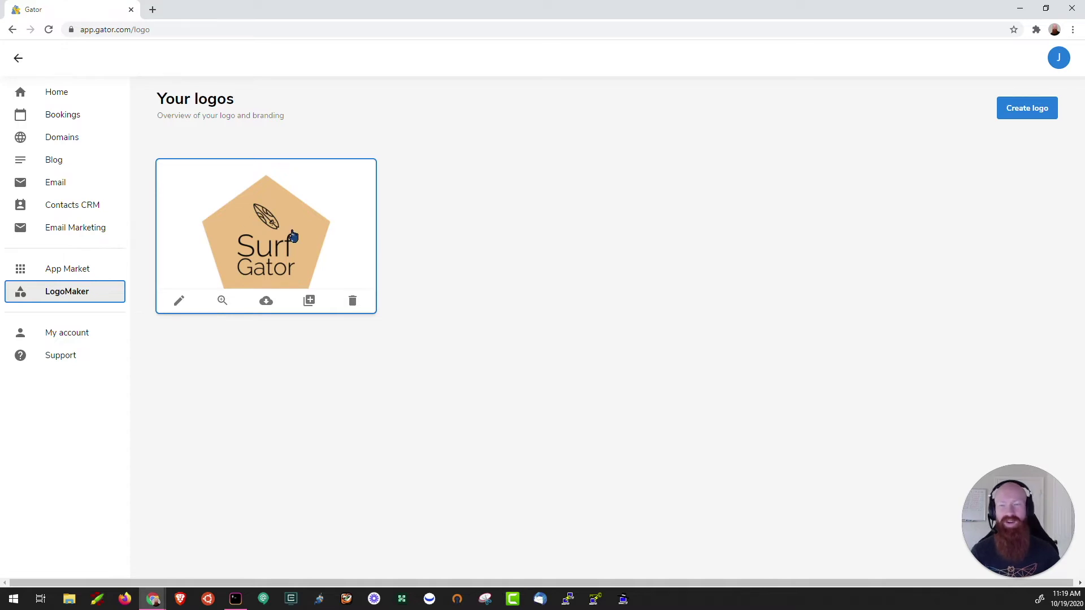
click(1032, 113)
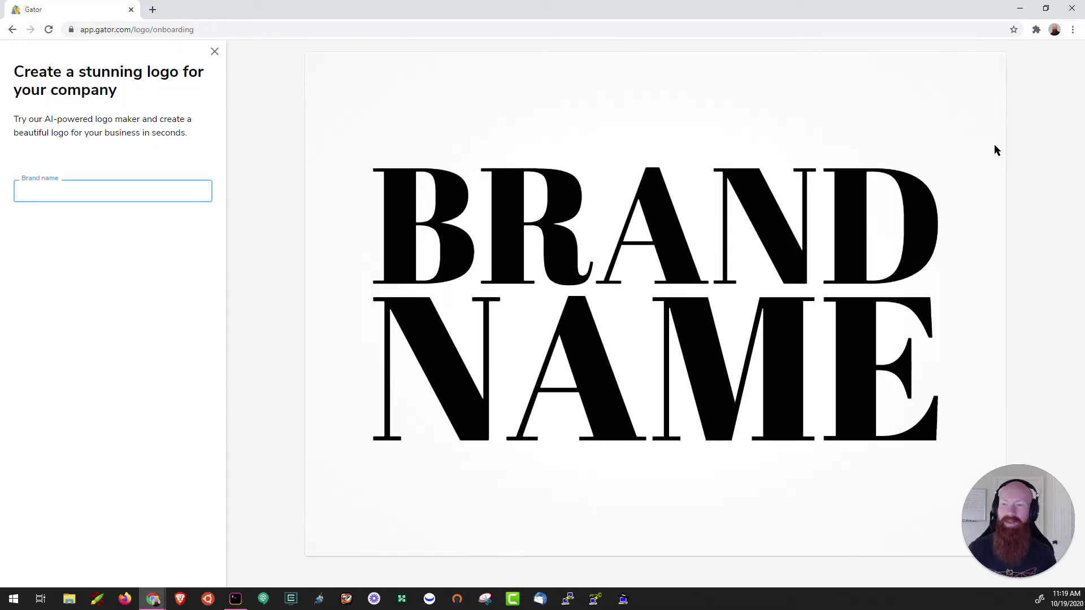
Enter 'Gator Surf' as the brand name to generate nine suggested logo designs
text(G)
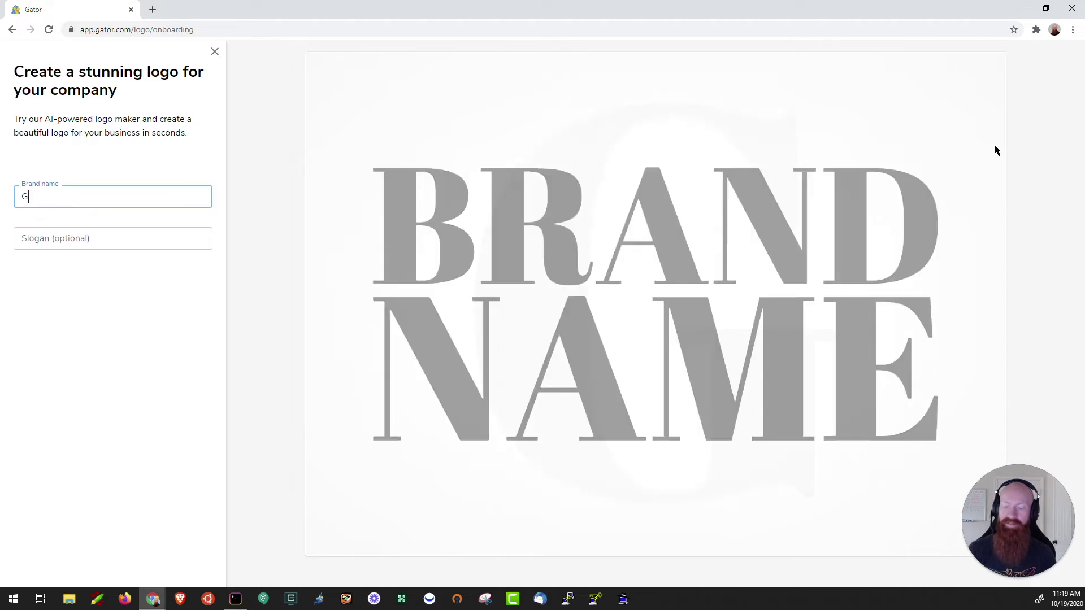
text(ator Surf)
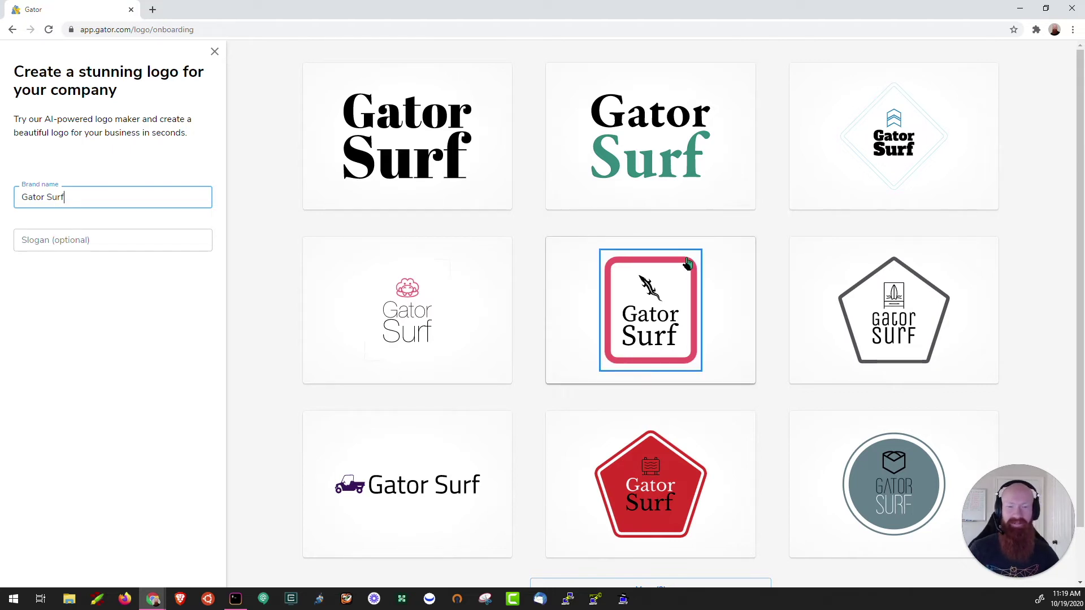
scroll(688, 265, down, 1)
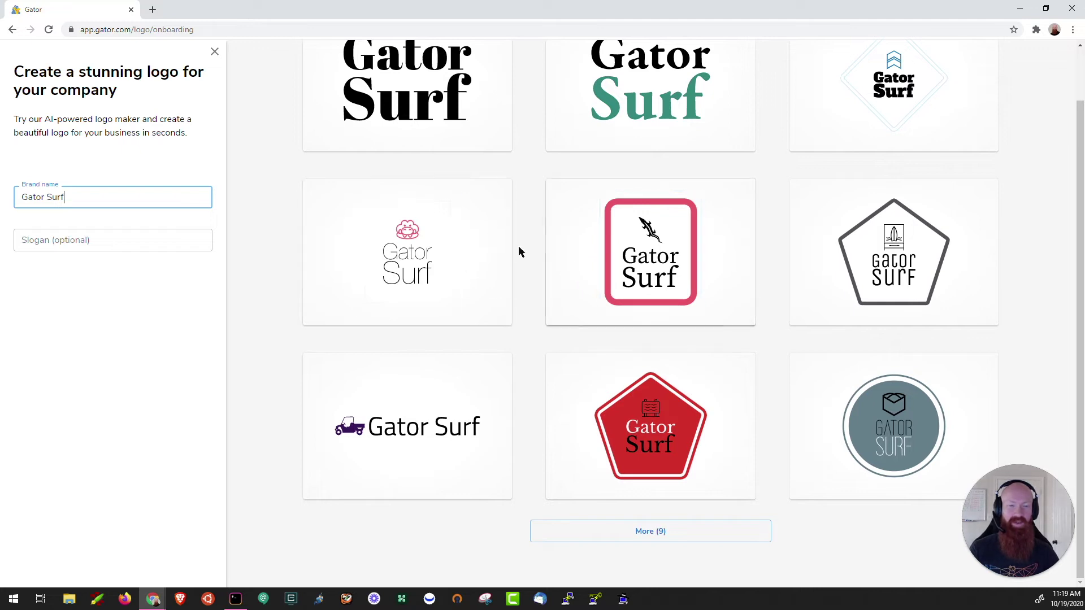
Load further batches of nine suggestions and pick the gator-face logo with italic lettering
click(662, 528)
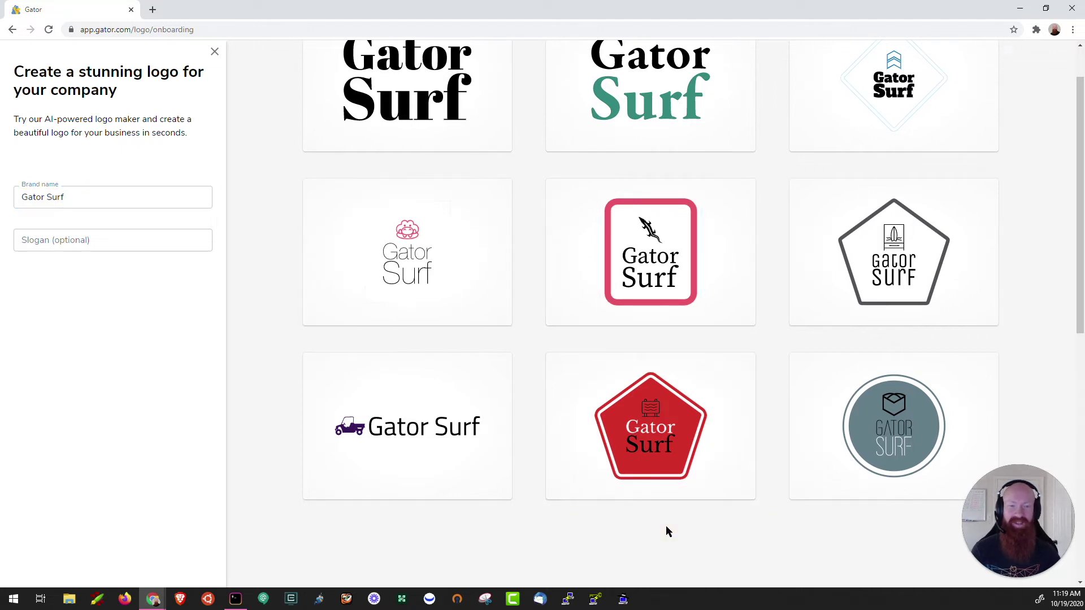
scroll(665, 526, down, 9)
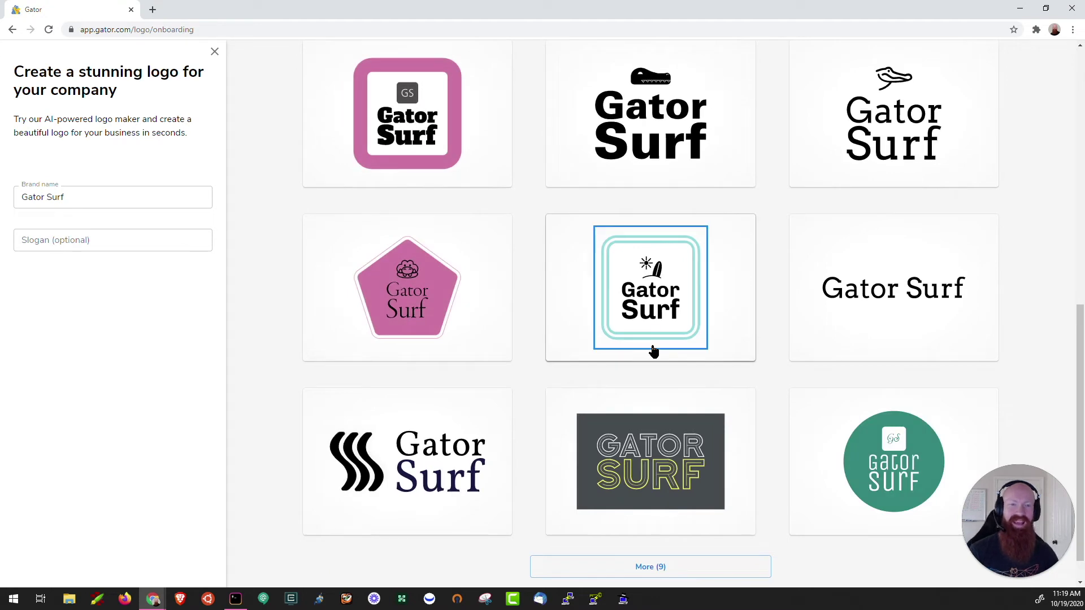
scroll(652, 350, down, 1)
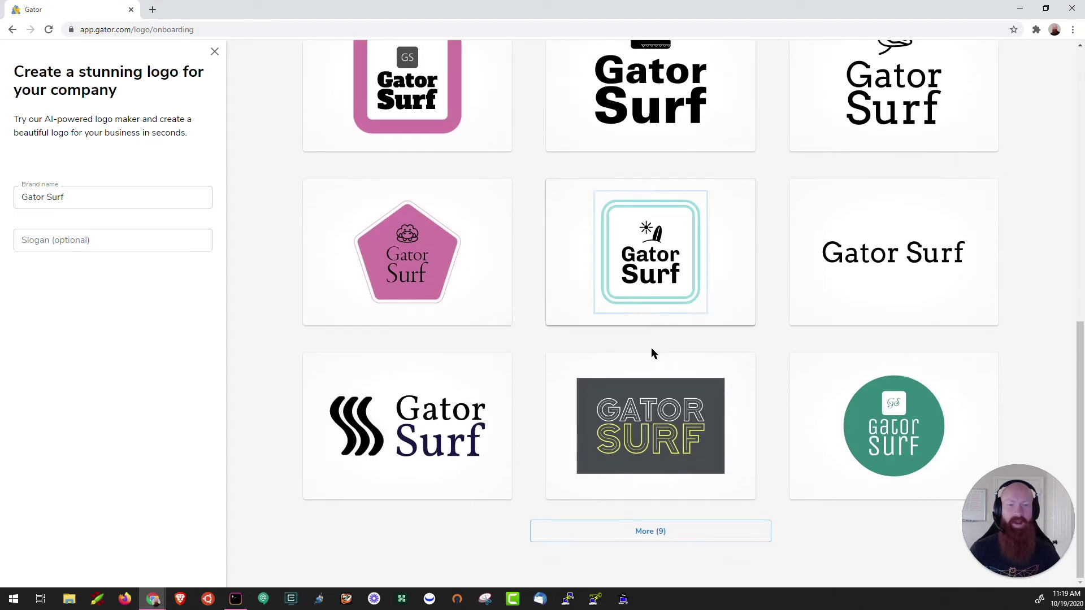
click(681, 533)
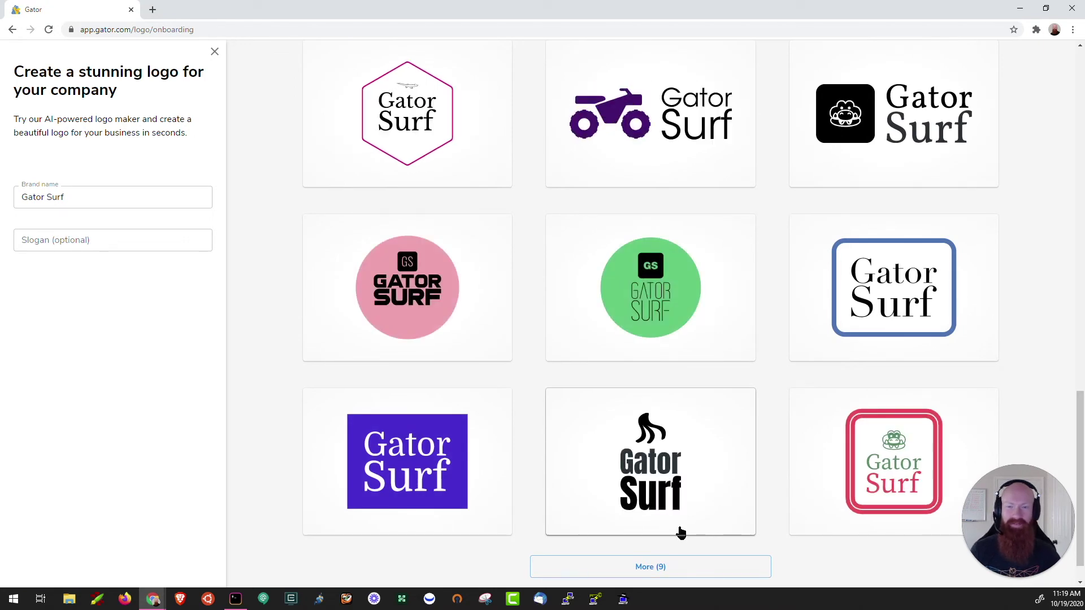
click(701, 573)
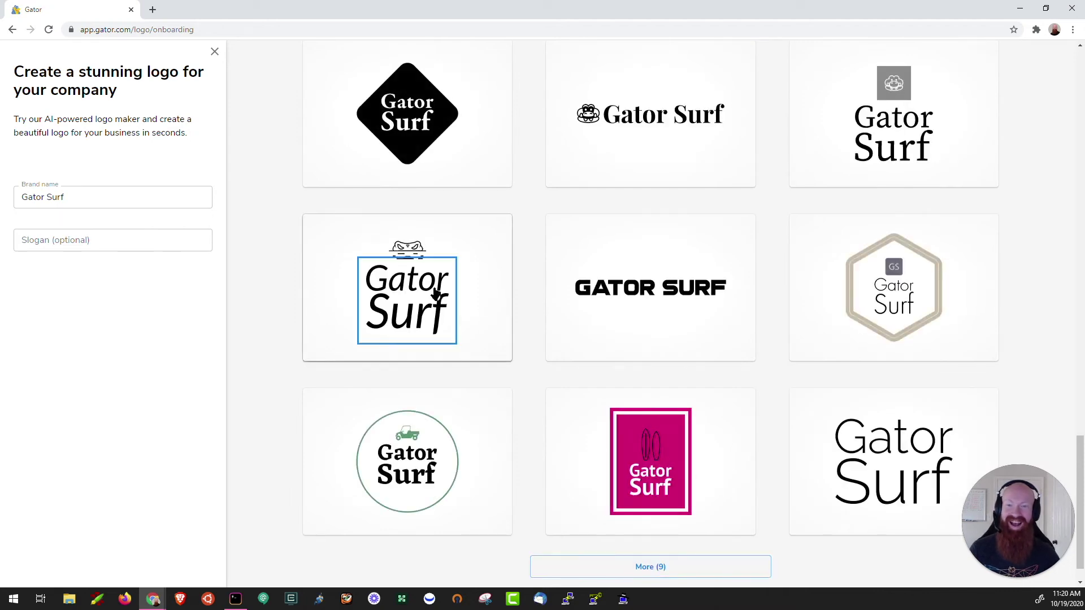
click(411, 236)
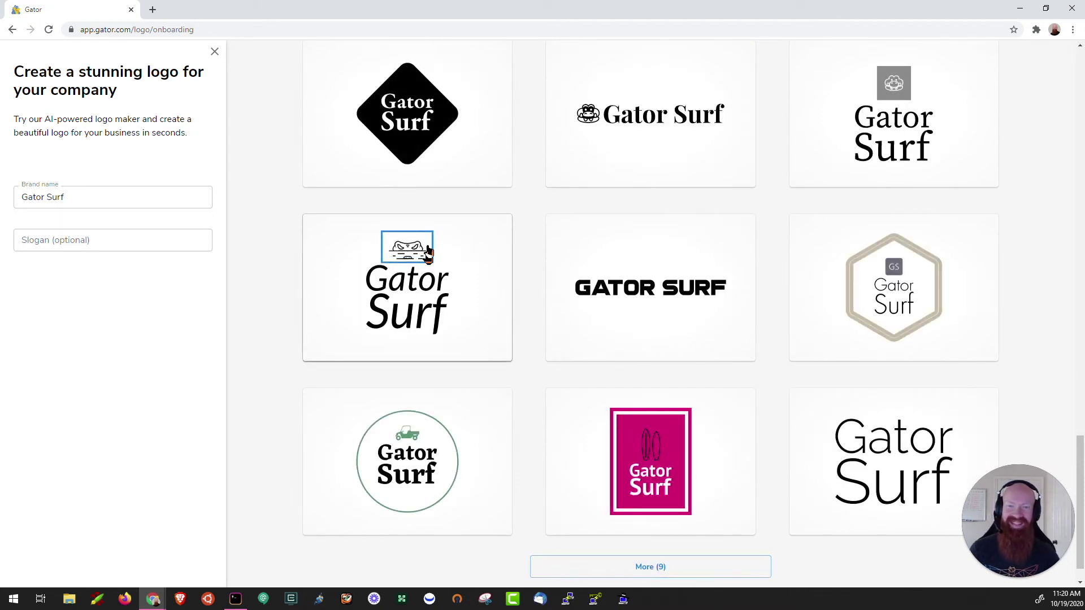
Edit the gator-face design, keeping Gator Surf on two lines in mixed case
click(490, 240)
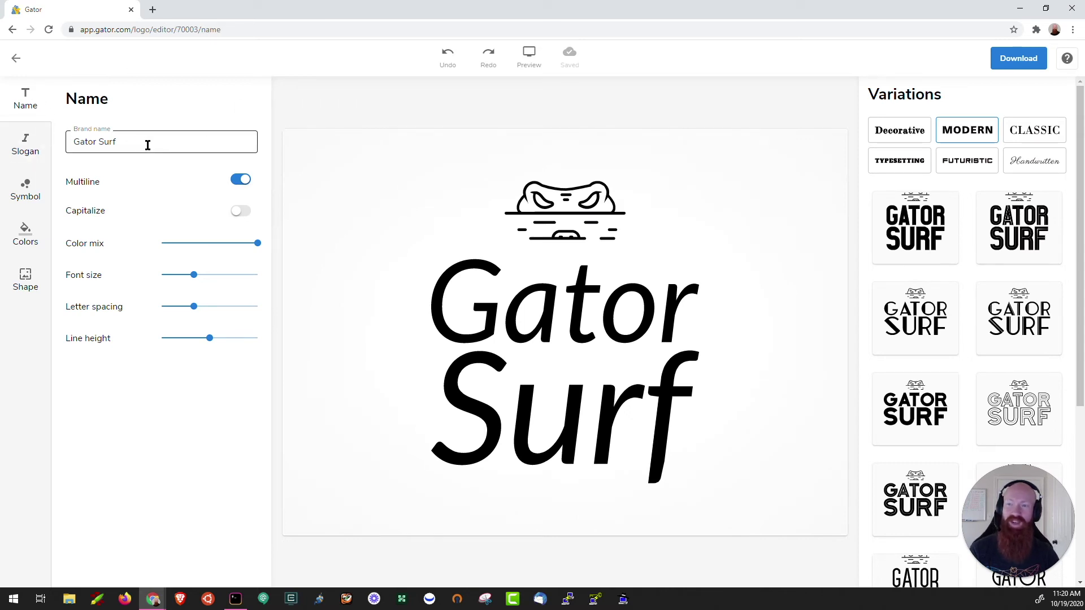
click(243, 181)
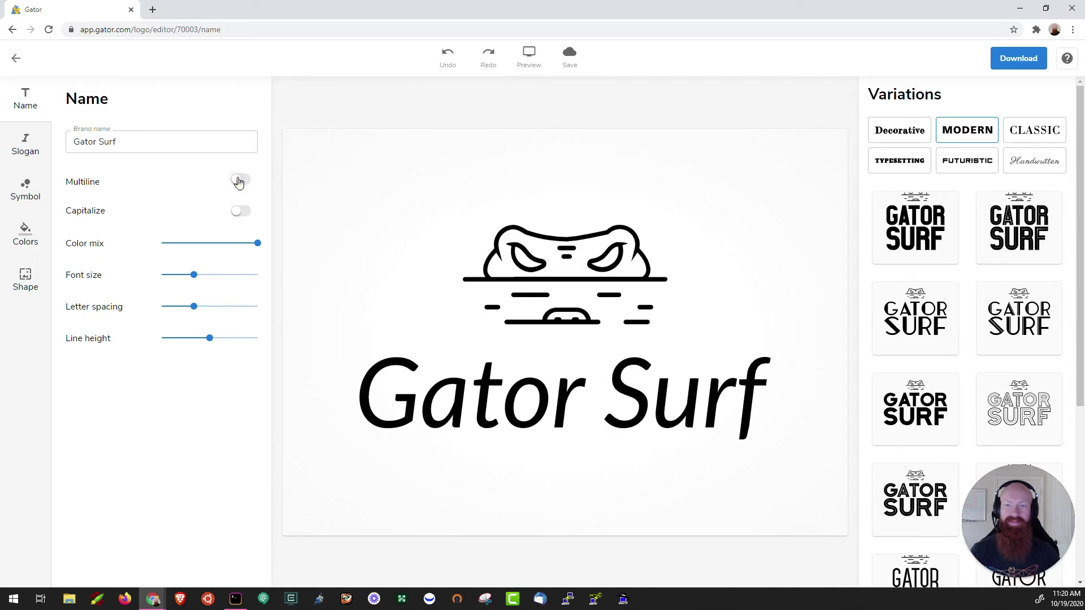
click(238, 181)
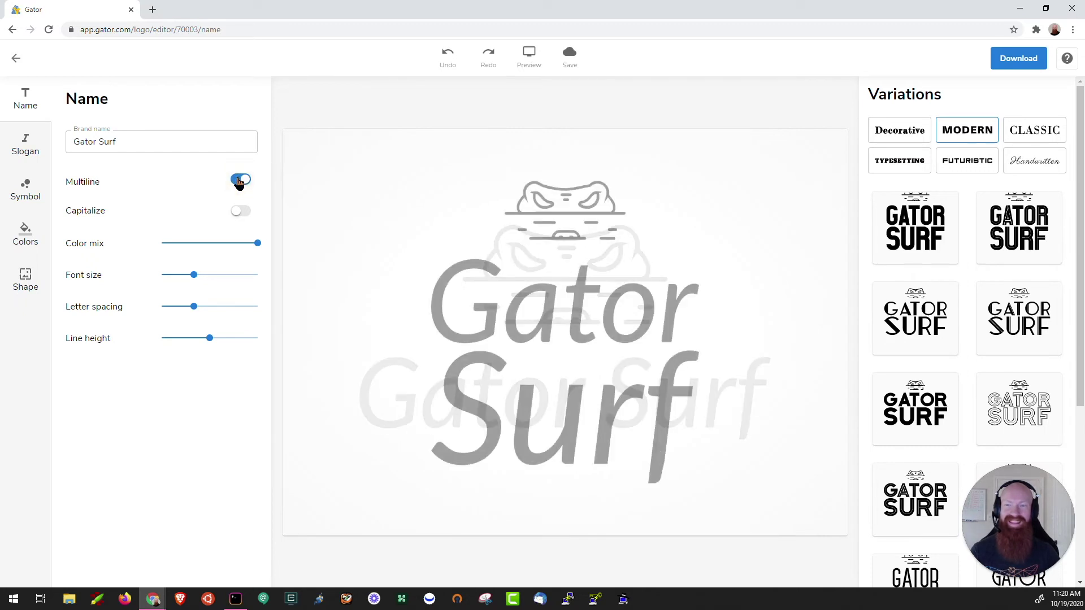
click(235, 211)
click(237, 211)
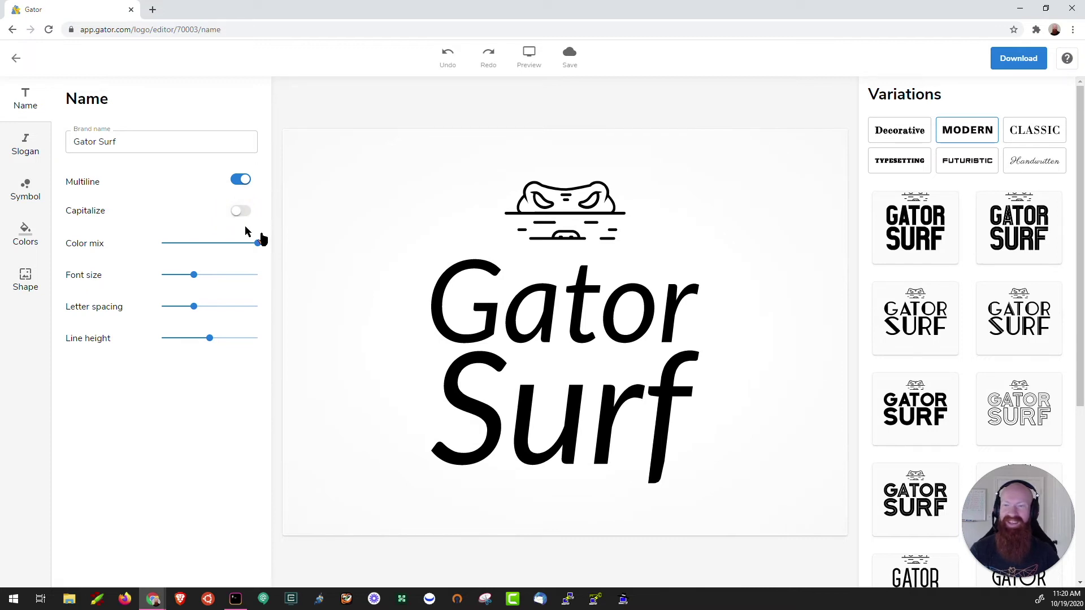
mouse_move(258, 244)
mouse_down()
mouse_move(167, 245)
mouse_move(271, 259)
mouse_up()
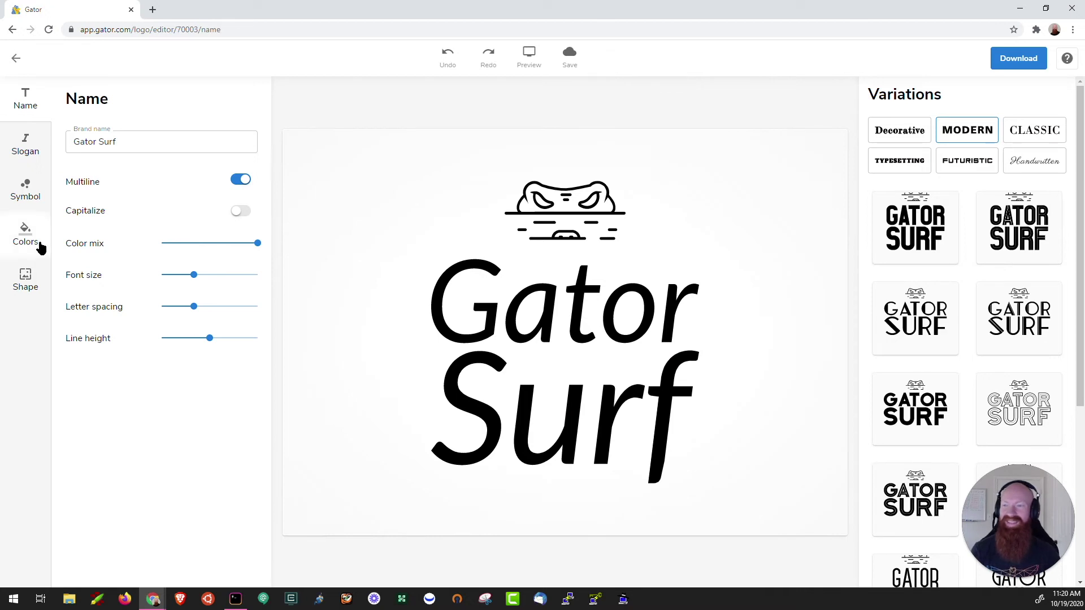
click(24, 232)
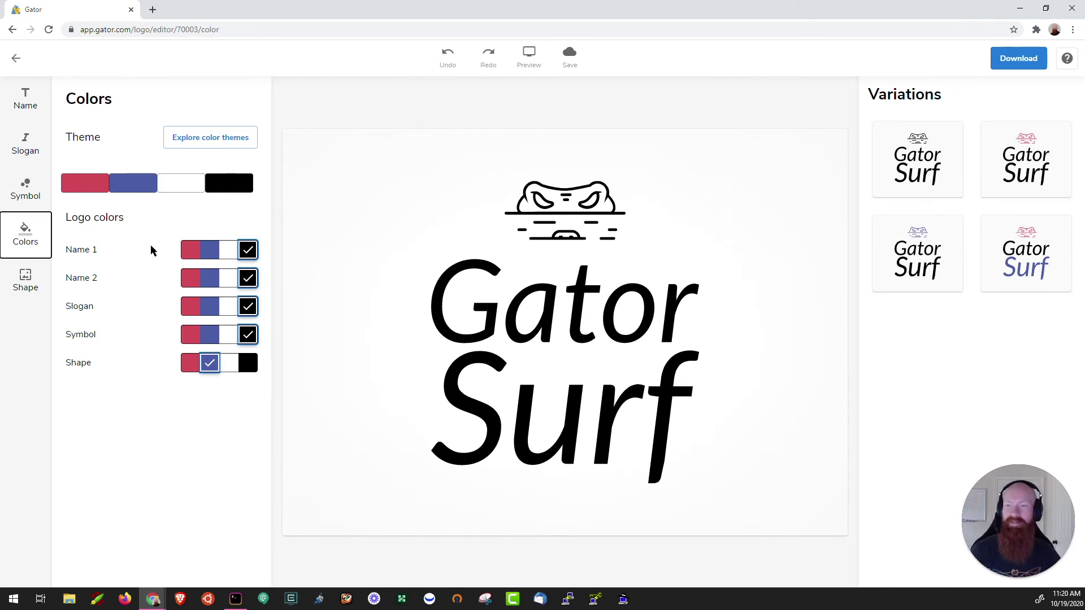
Apply the bright green palette from the colour themes list
click(206, 140)
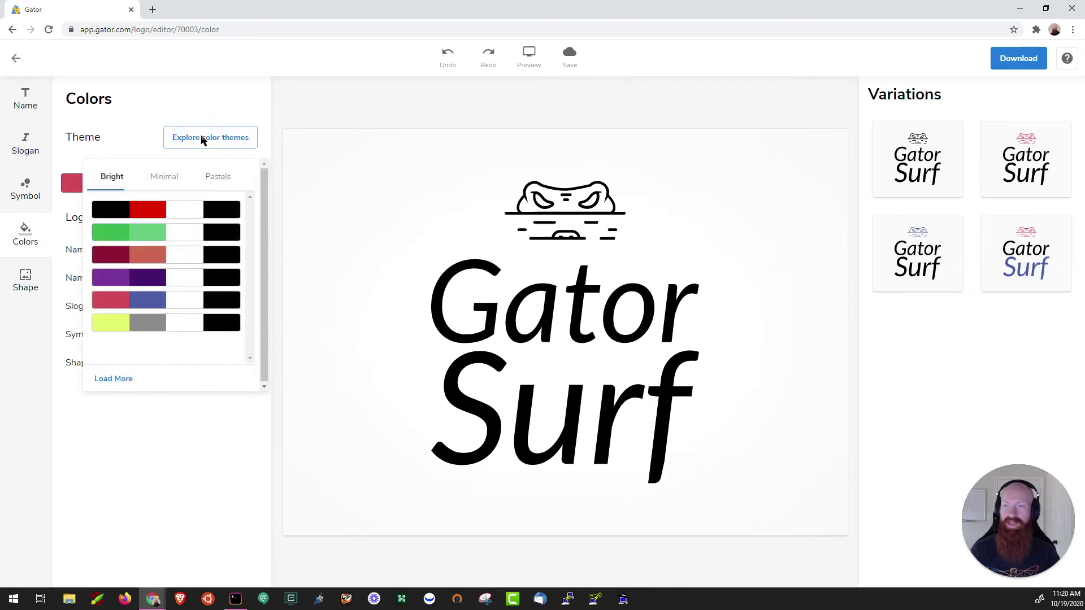
click(117, 236)
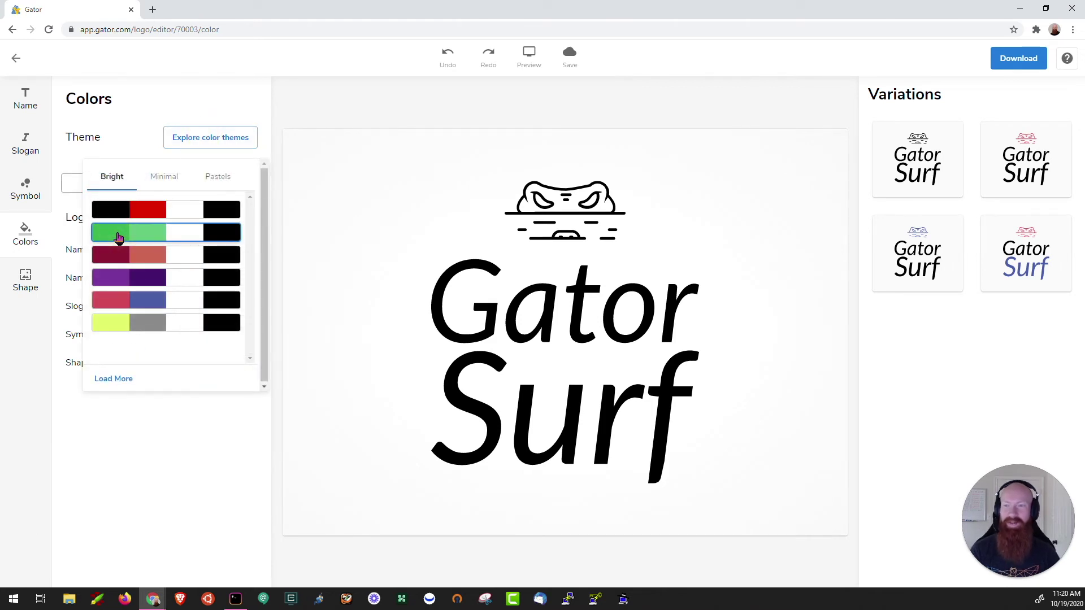
click(105, 152)
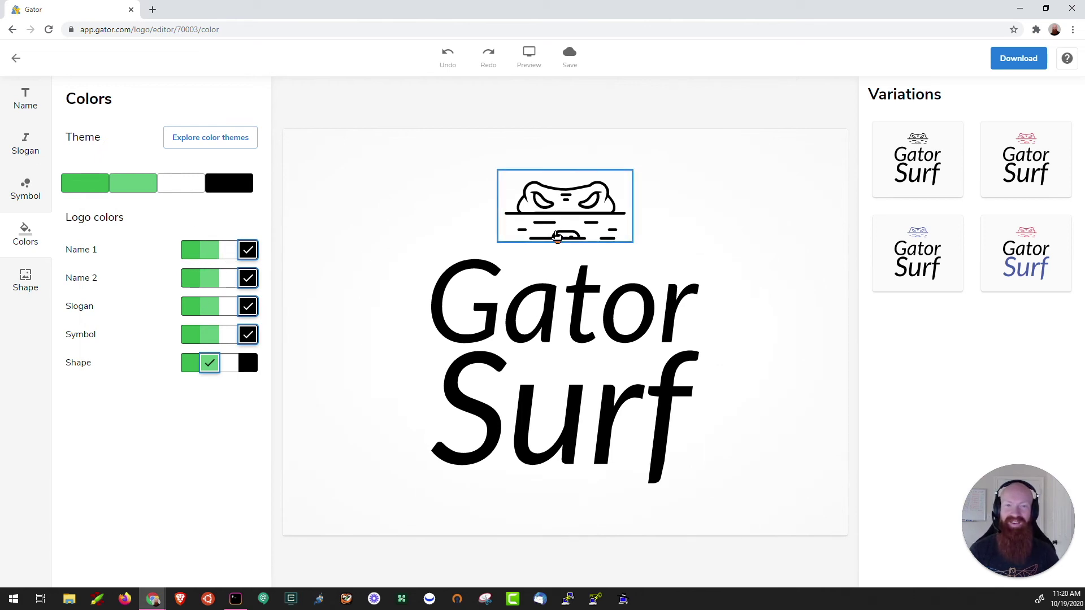
Colour the gator symbol green, leaving Gator, Surf and the slogan black
click(189, 336)
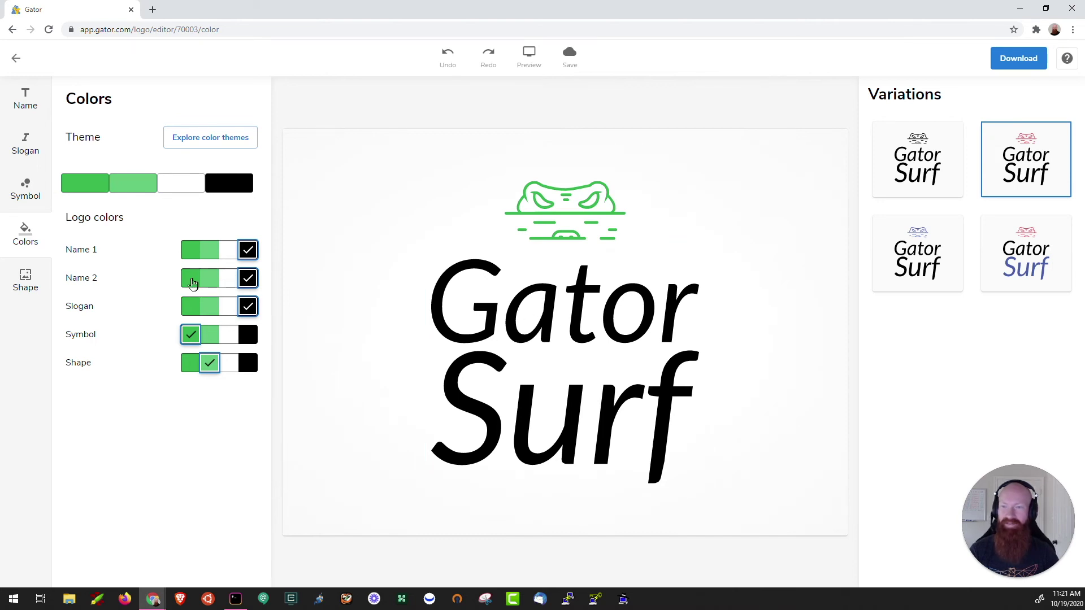
click(192, 278)
click(192, 314)
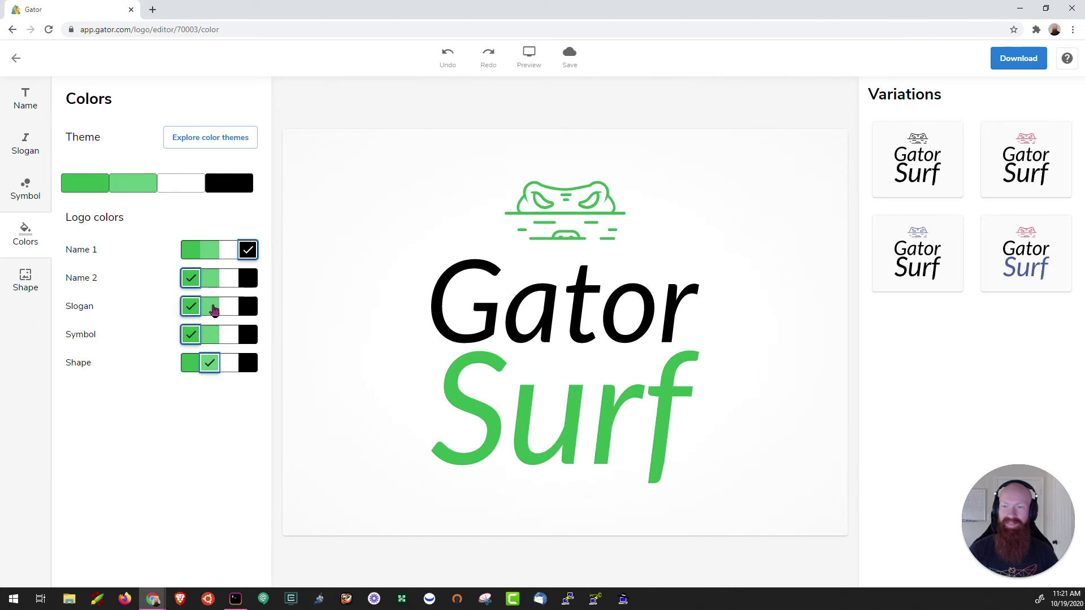
click(209, 305)
click(192, 250)
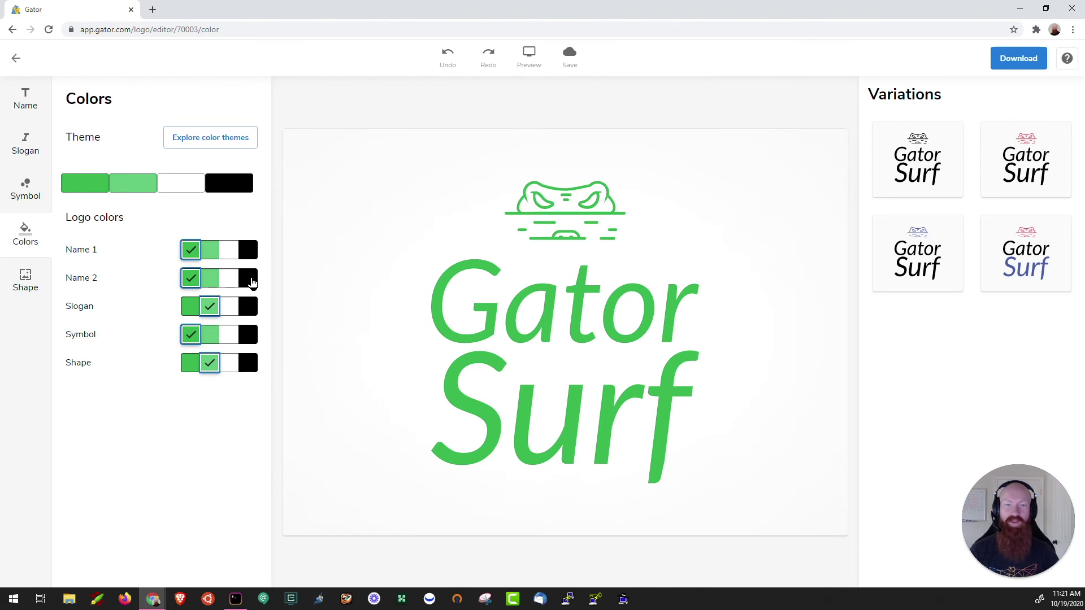
click(249, 279)
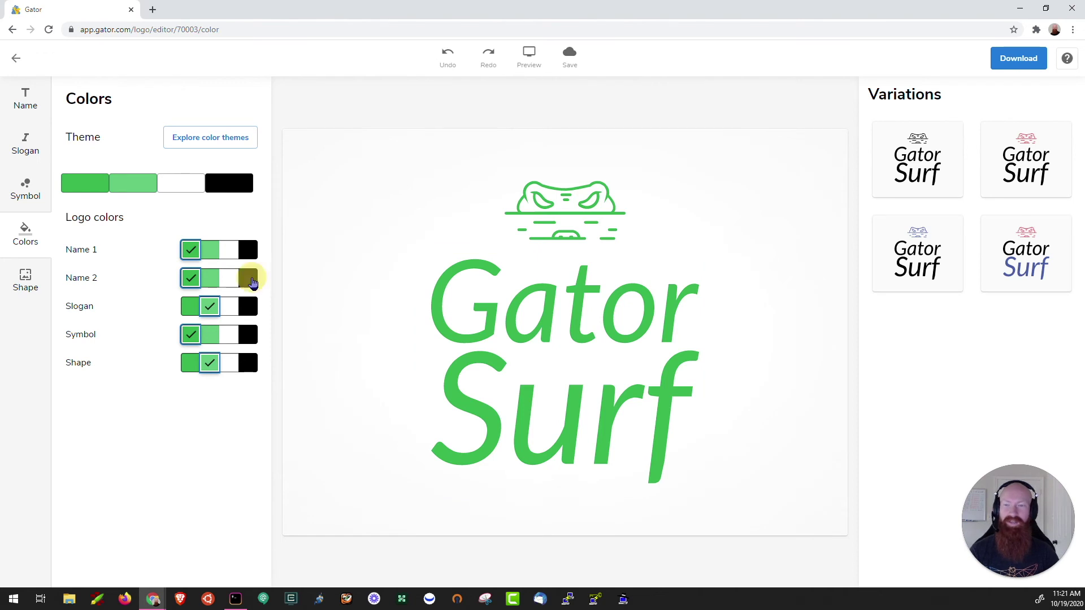
click(248, 309)
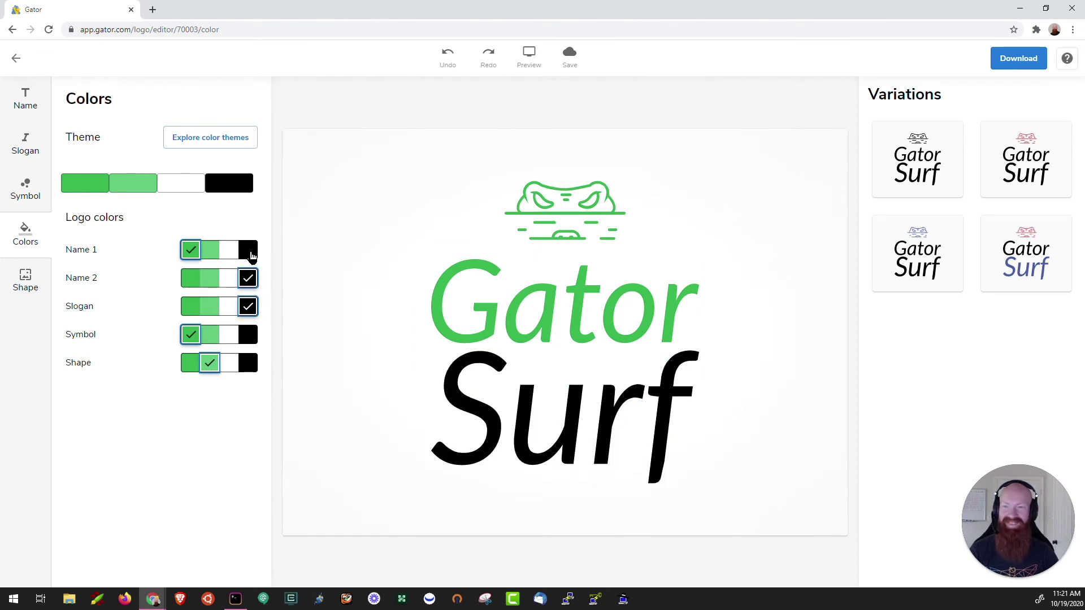
click(248, 251)
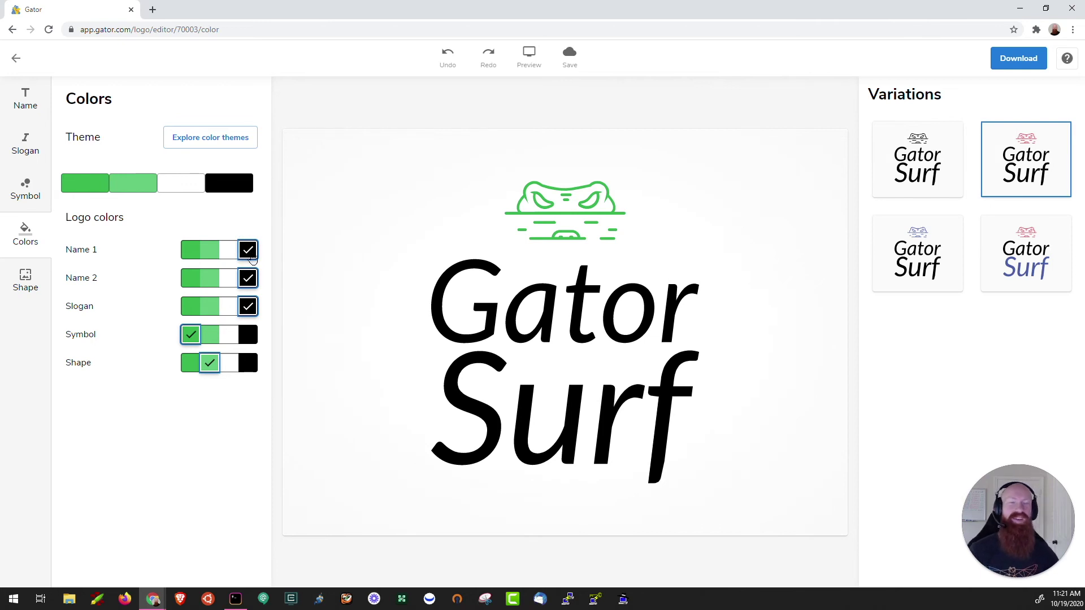
Save the logo pack as gatorSurf.zip and show it in the Downloads folder
click(1024, 60)
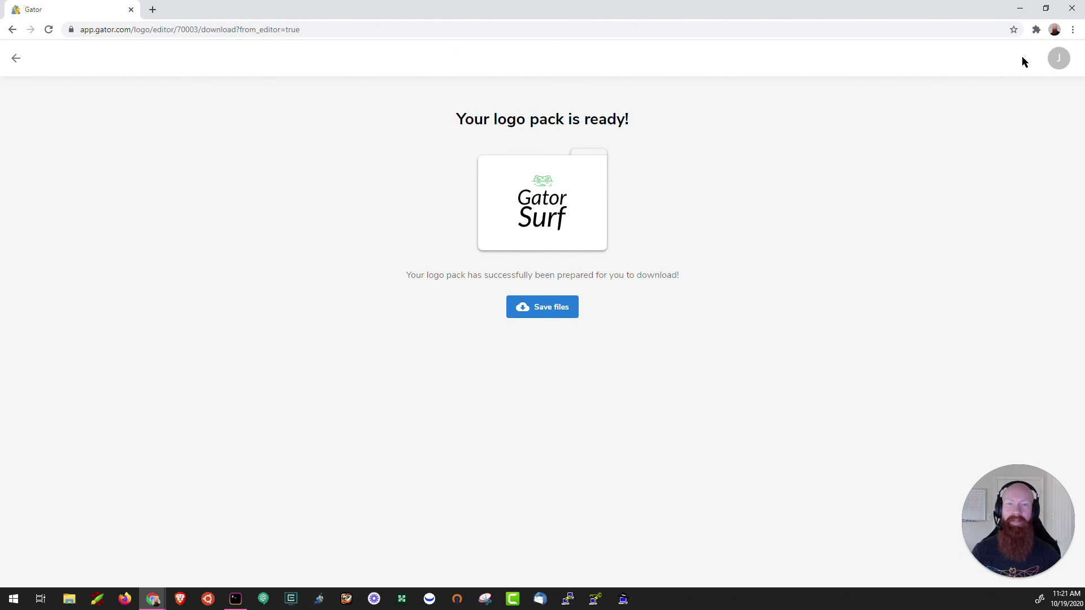
click(550, 312)
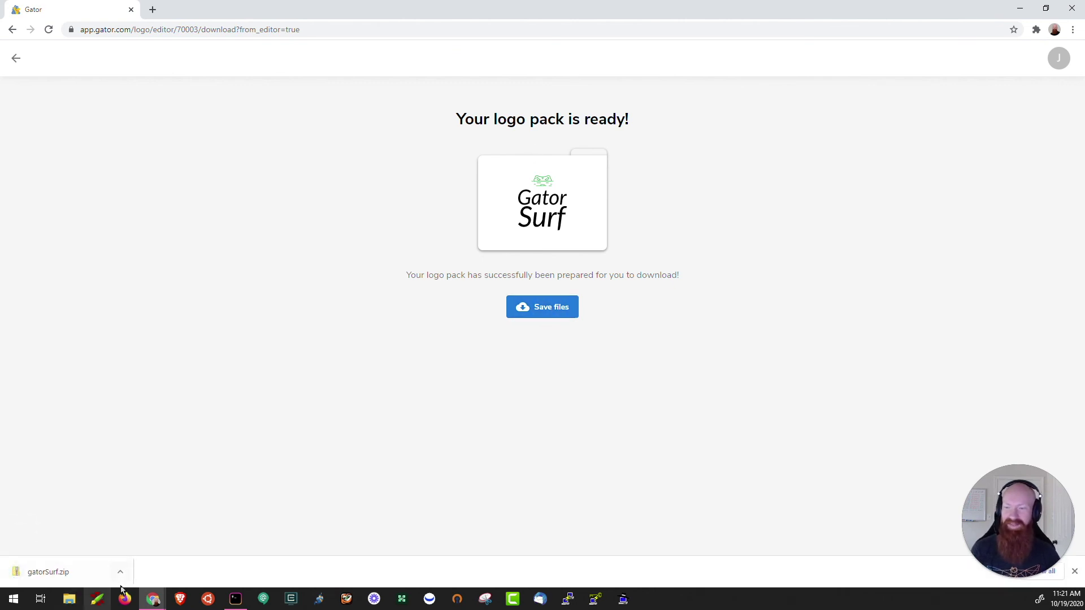
click(120, 572)
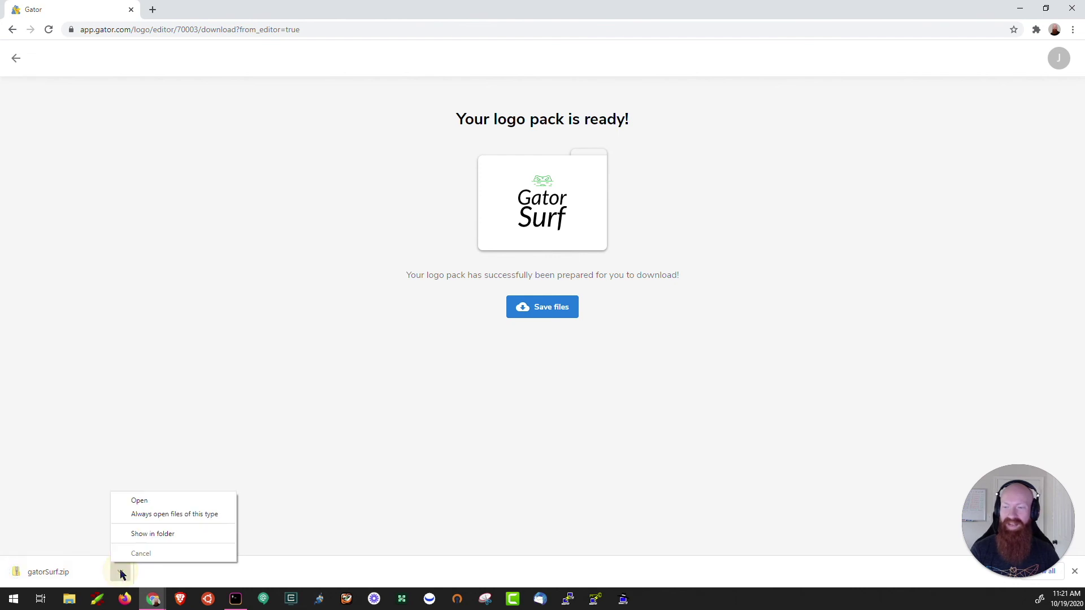
click(168, 534)
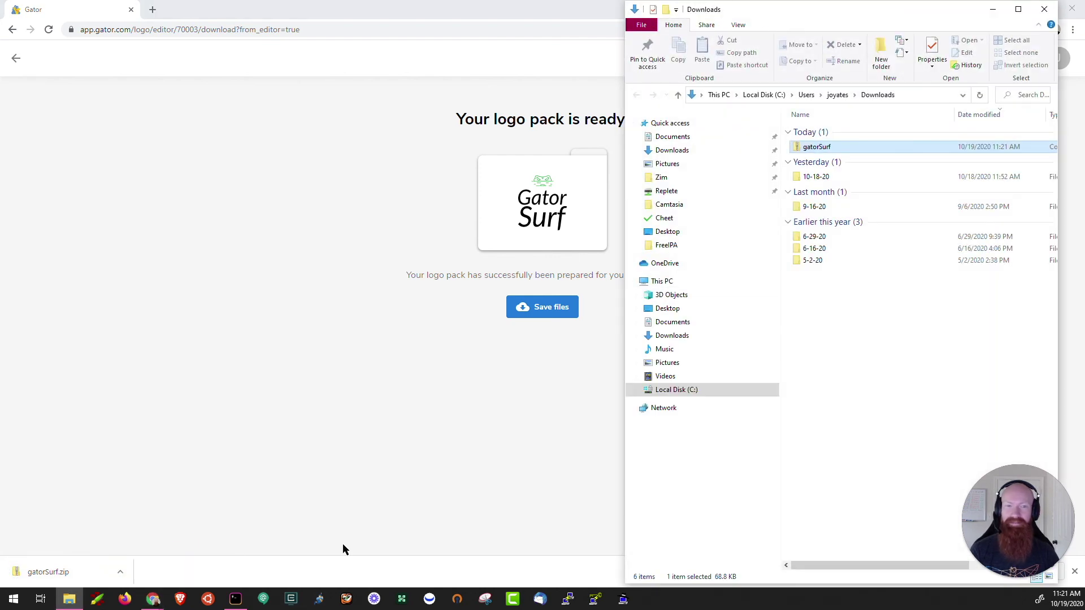